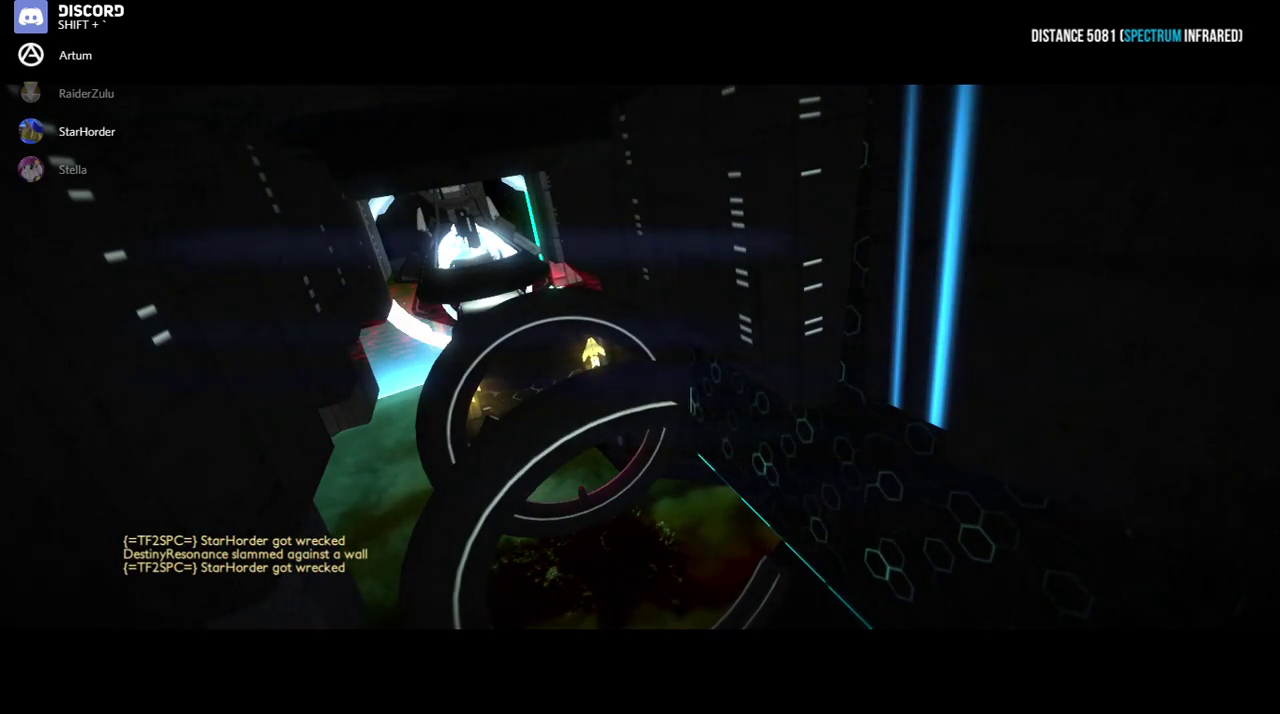
key("Escape")
key("Escape")
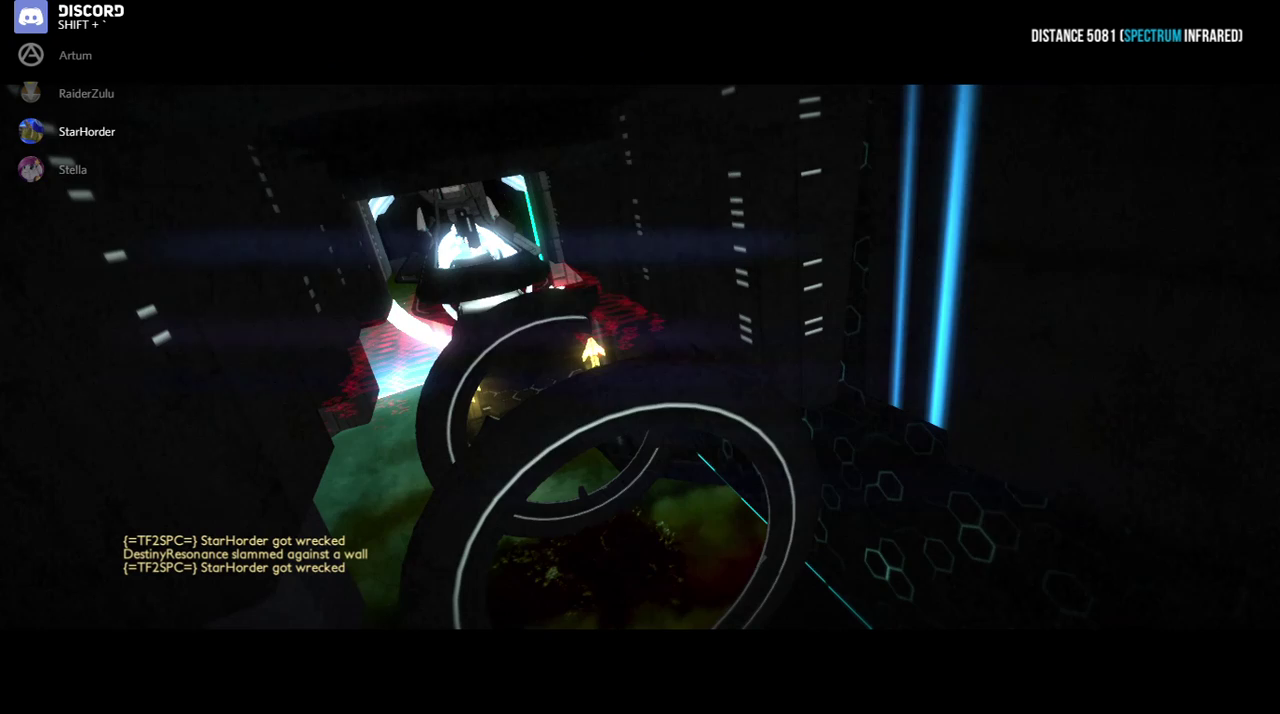